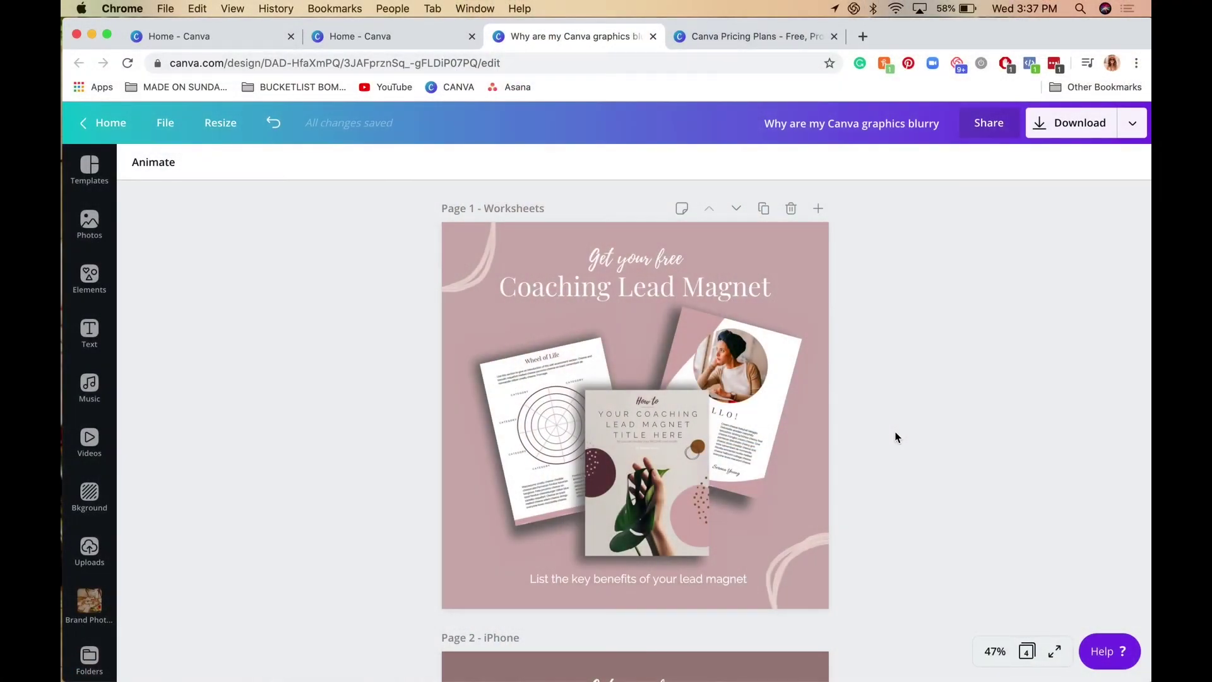
Scroll the Worksheets page and check the design's file details and dimensions.
{"action": "scroll", "coordinate": [895, 437], "scroll_direction": "down", "scroll_amount": 2}
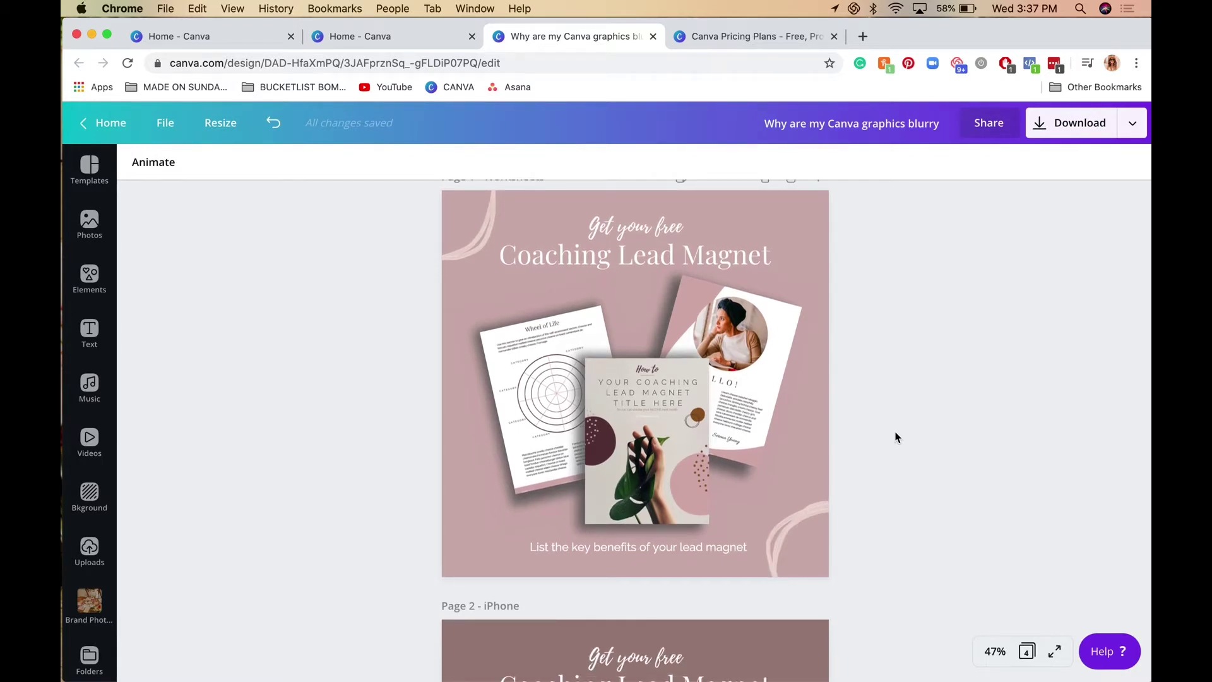
{"action": "scroll", "coordinate": [895, 437], "scroll_direction": "up", "scroll_amount": 2}
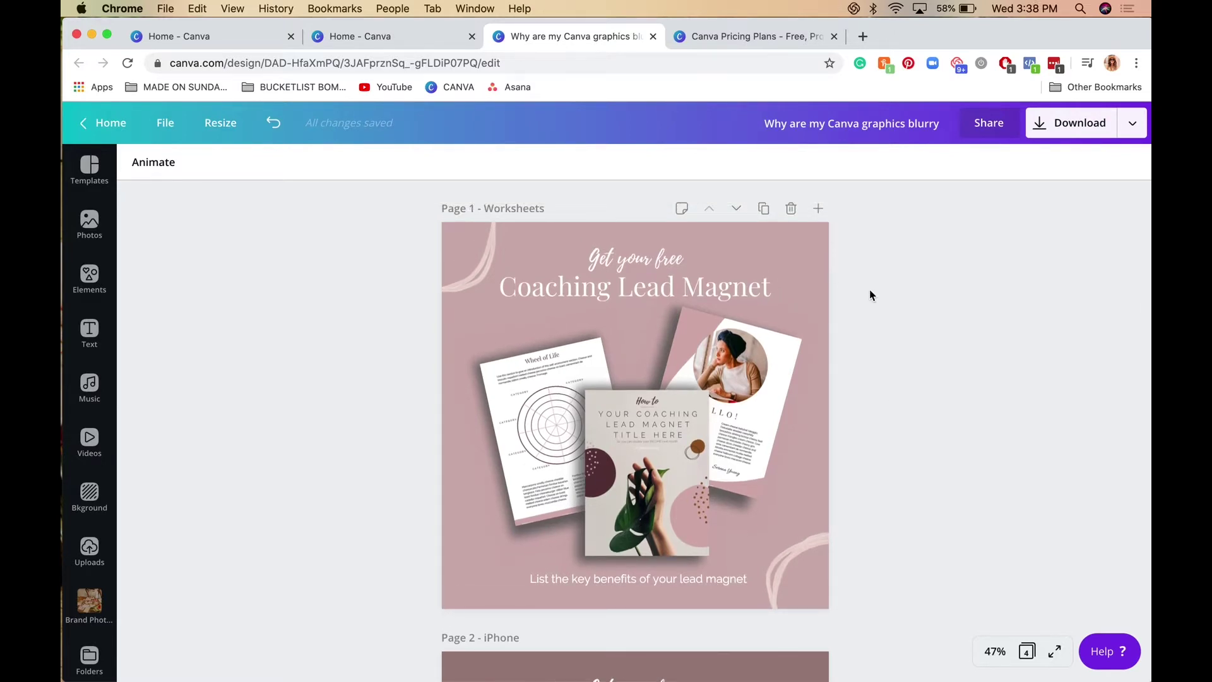
{"action": "scroll", "coordinate": [869, 290], "scroll_direction": "down", "scroll_amount": 1}
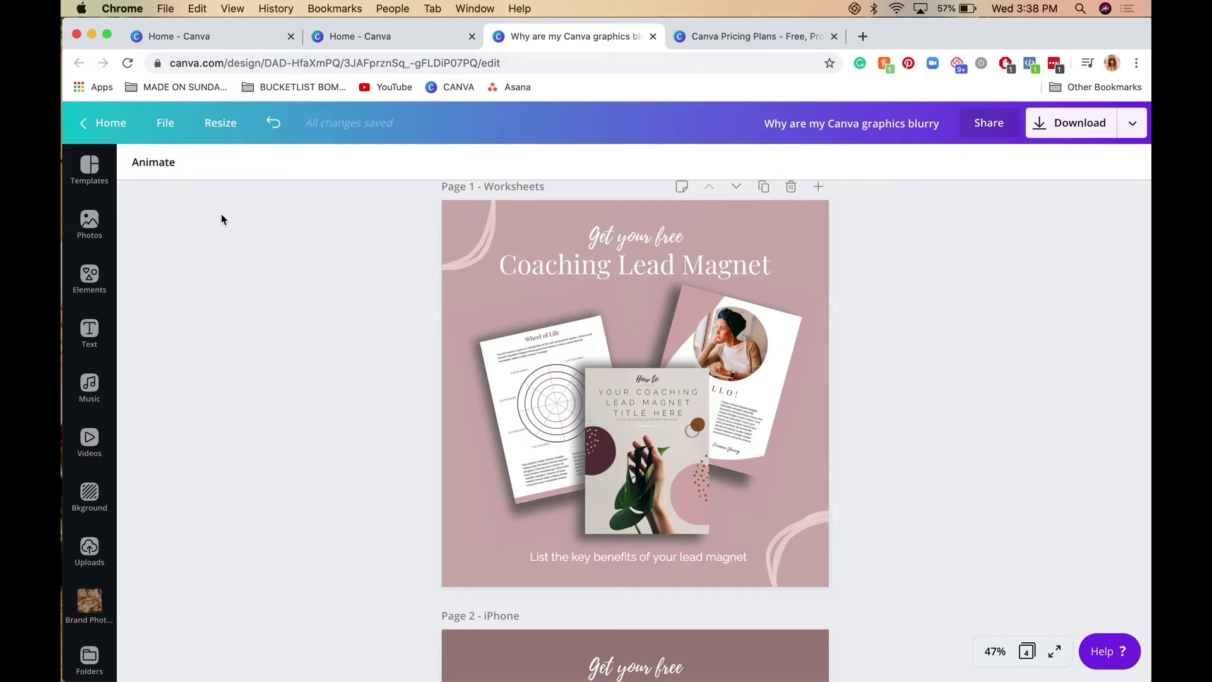
{"action": "left_click", "coordinate": [165, 123]}
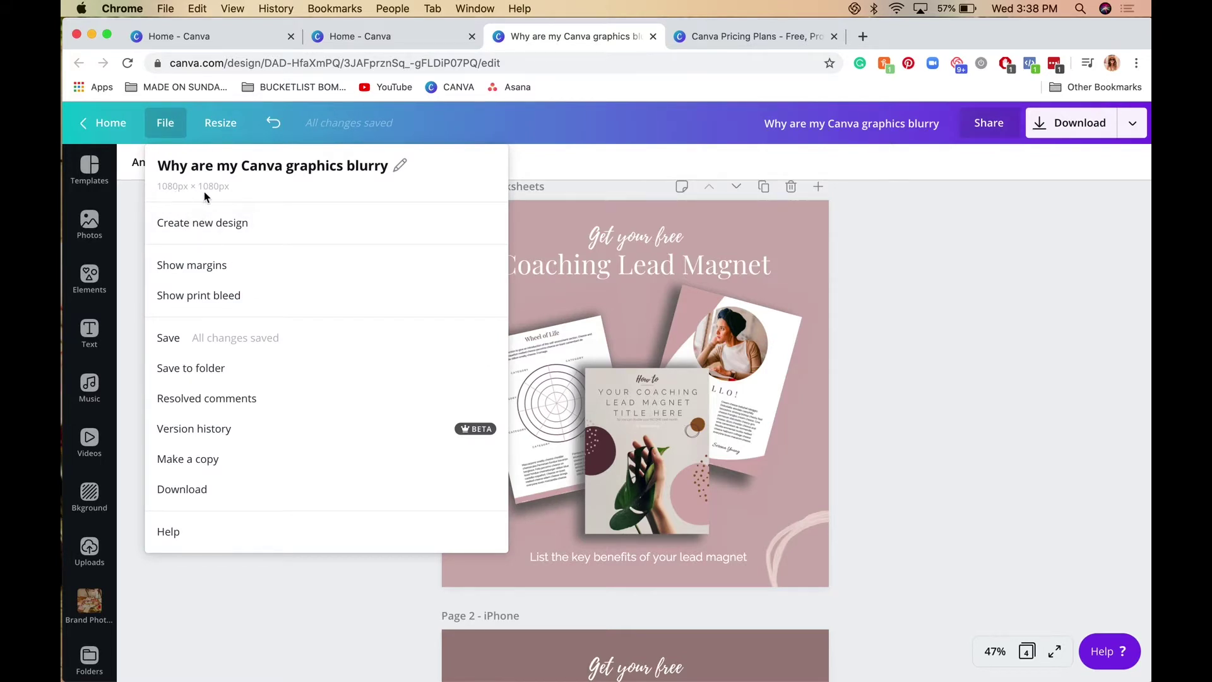
{"action": "left_click", "coordinate": [1015, 317]}
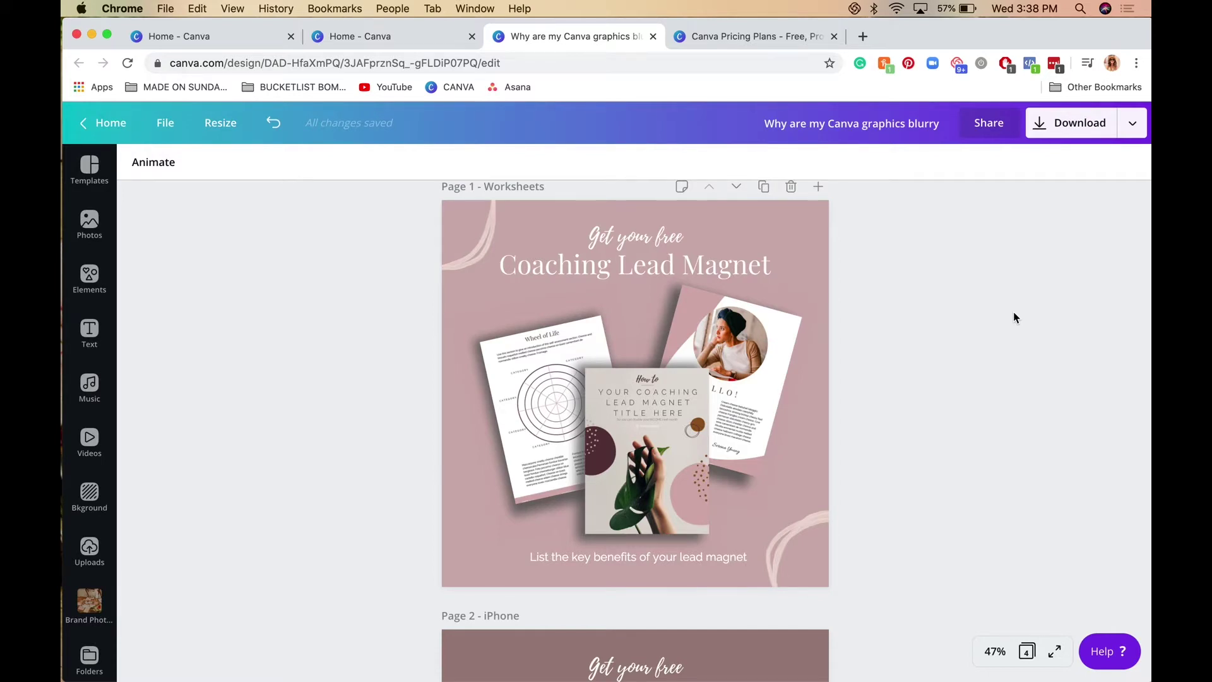
{"action": "scroll", "coordinate": [1014, 312], "scroll_direction": "up", "scroll_amount": 1}
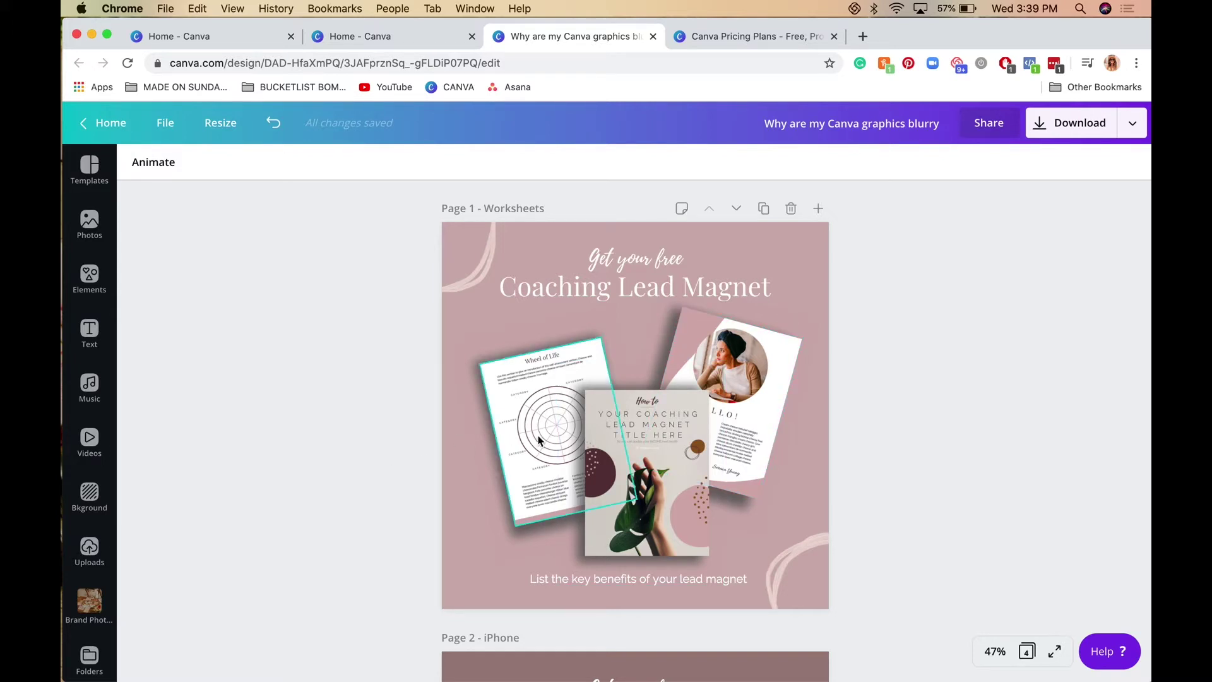
{"action": "scroll", "coordinate": [538, 417], "scroll_direction": "down", "scroll_amount": 1}
Swap the middle 'How to' mockup for the third Brand Photography image, the cards-and-flowers photo.
{"action": "left_click", "coordinate": [665, 440]}
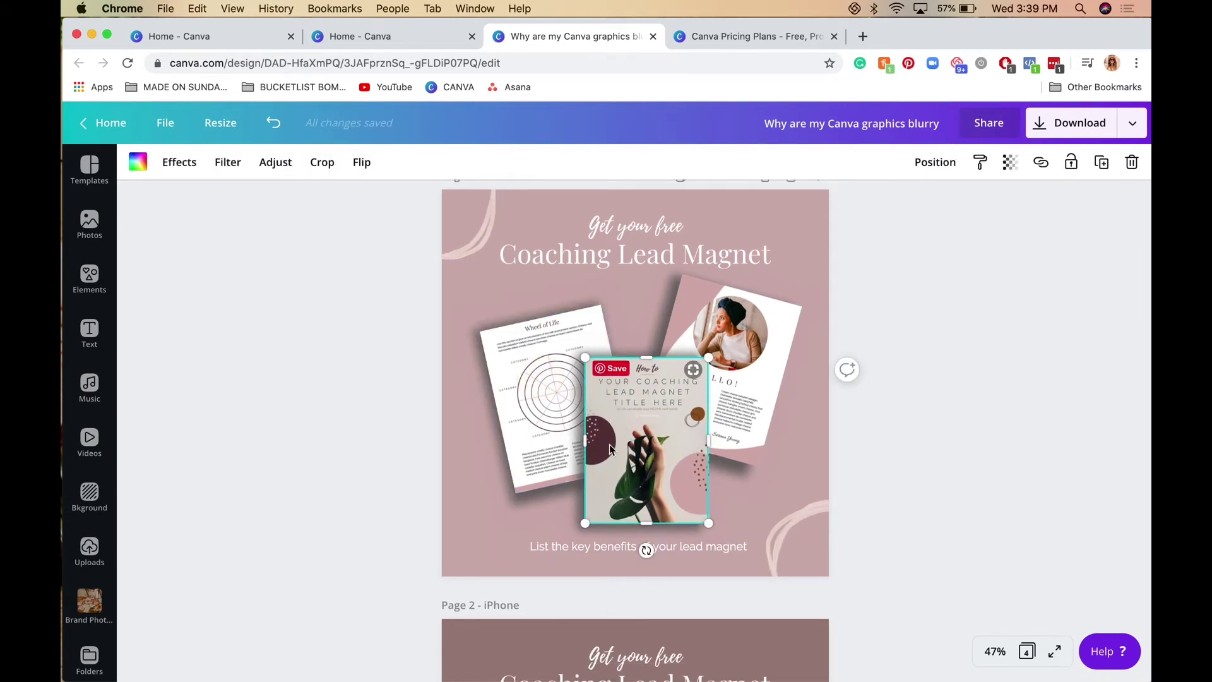
{"action": "left_click", "coordinate": [88, 601]}
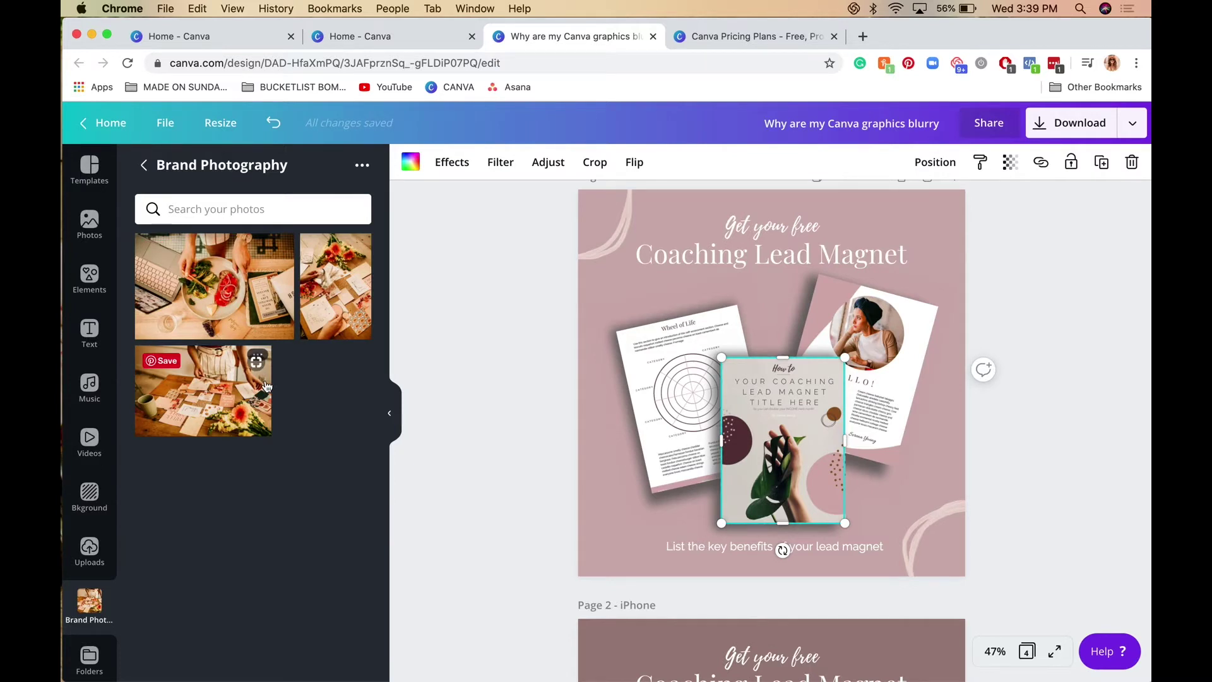
{"action": "left_click_drag", "start_coordinate": [265, 386], "coordinate": [773, 431]}
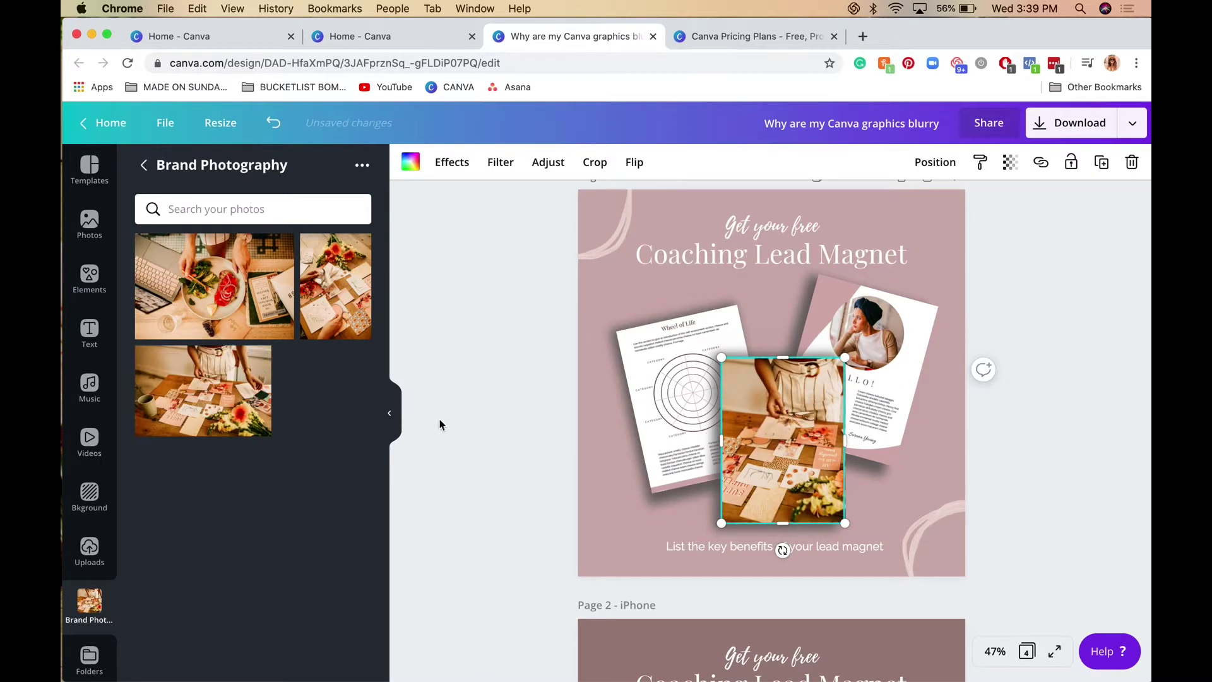
{"action": "left_click", "coordinate": [395, 414]}
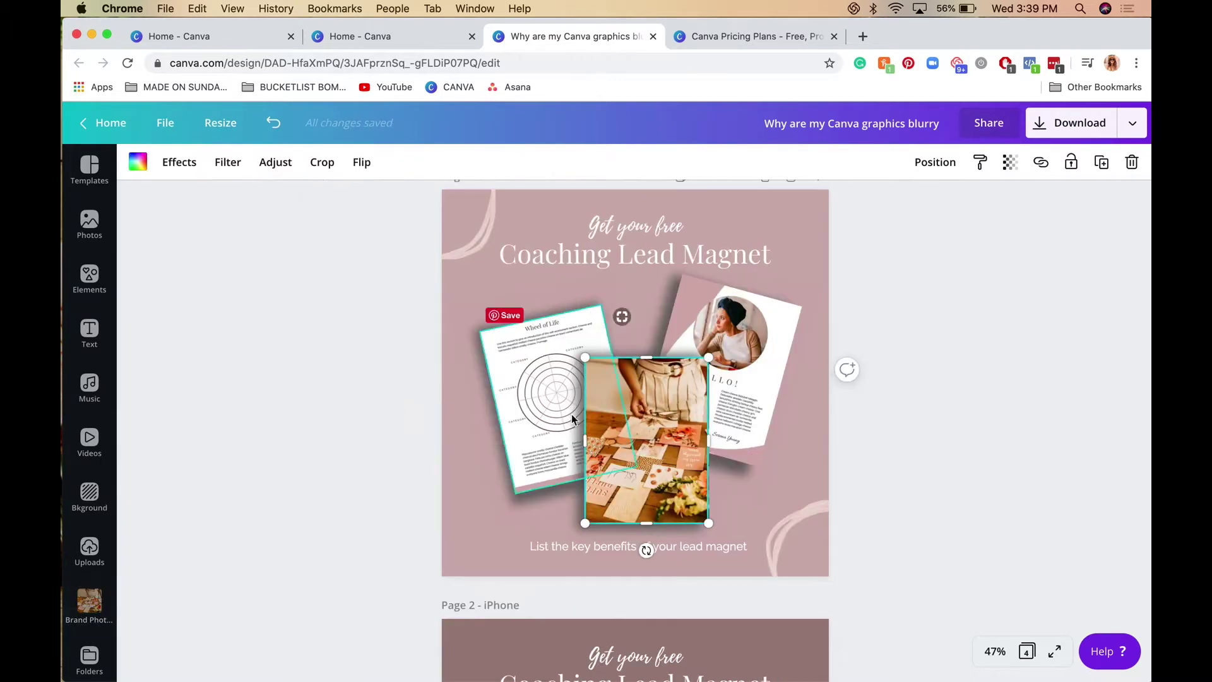
{"action": "left_click", "coordinate": [374, 447]}
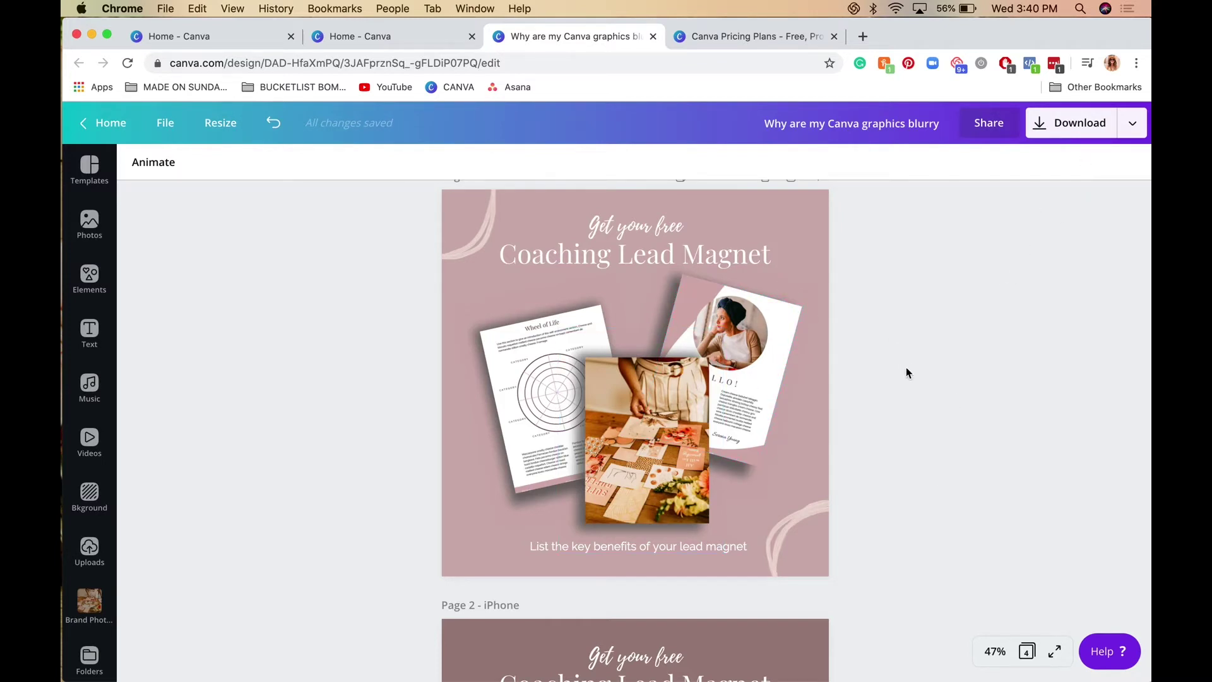
{"action": "scroll", "coordinate": [894, 470], "scroll_direction": "up", "scroll_amount": 2}
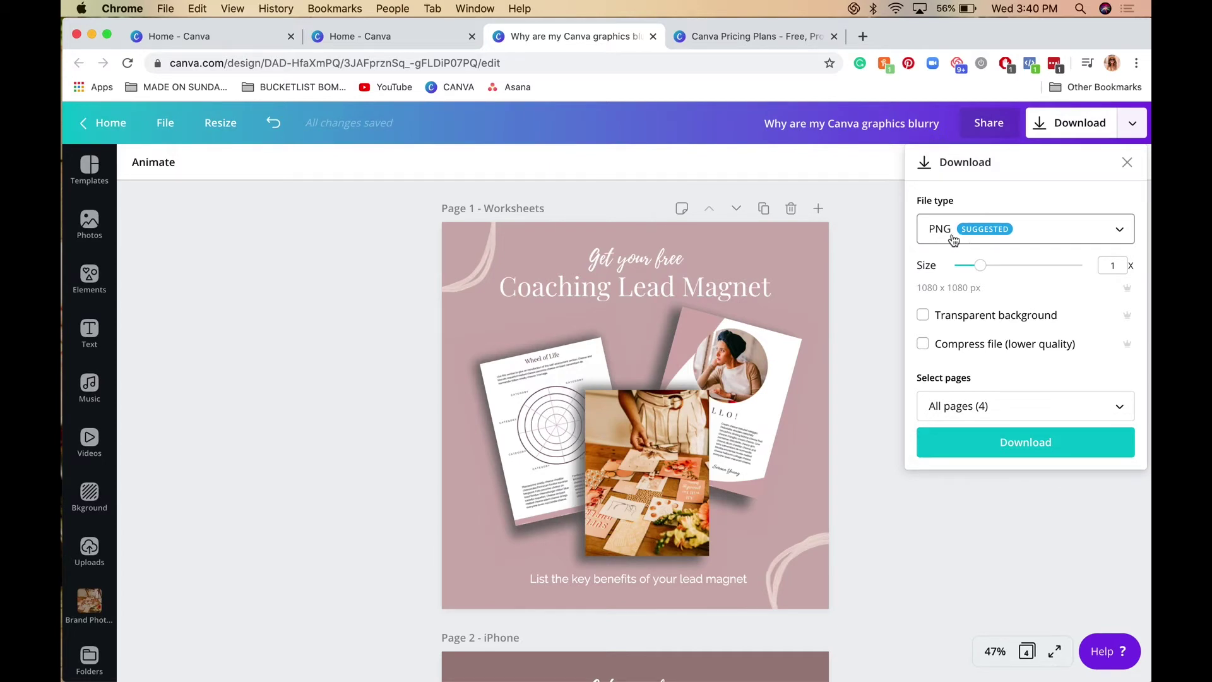
{"action": "left_click", "coordinate": [1012, 238]}
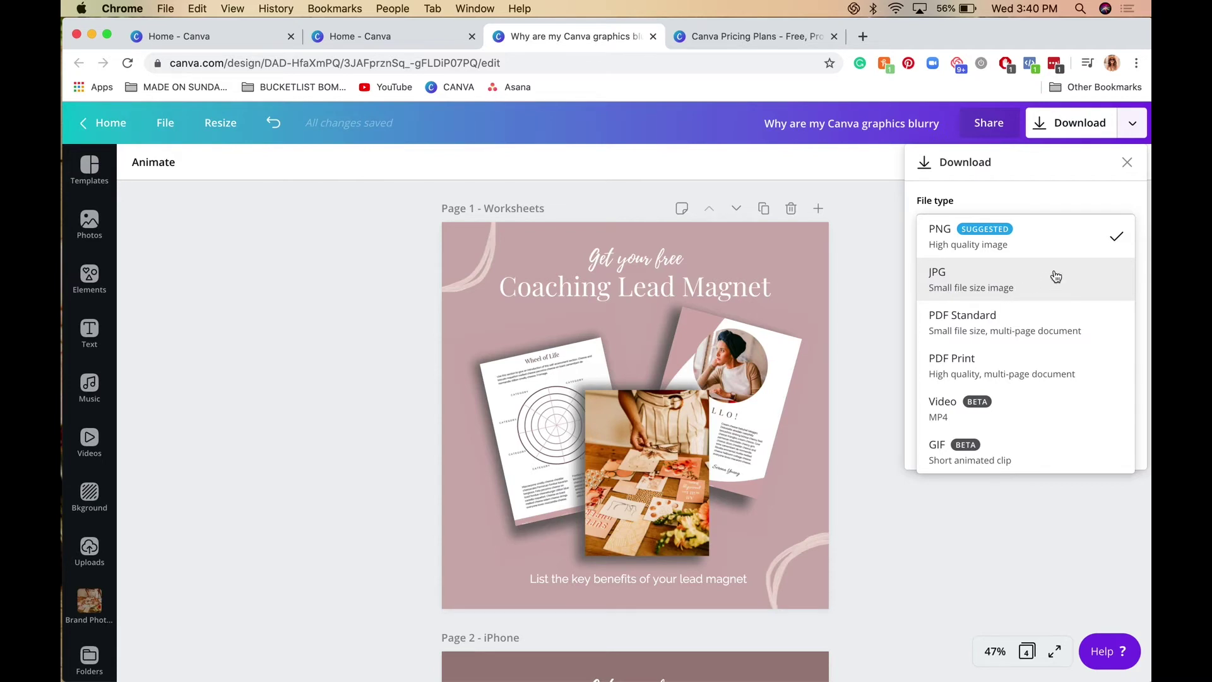
{"action": "left_click", "coordinate": [958, 244]}
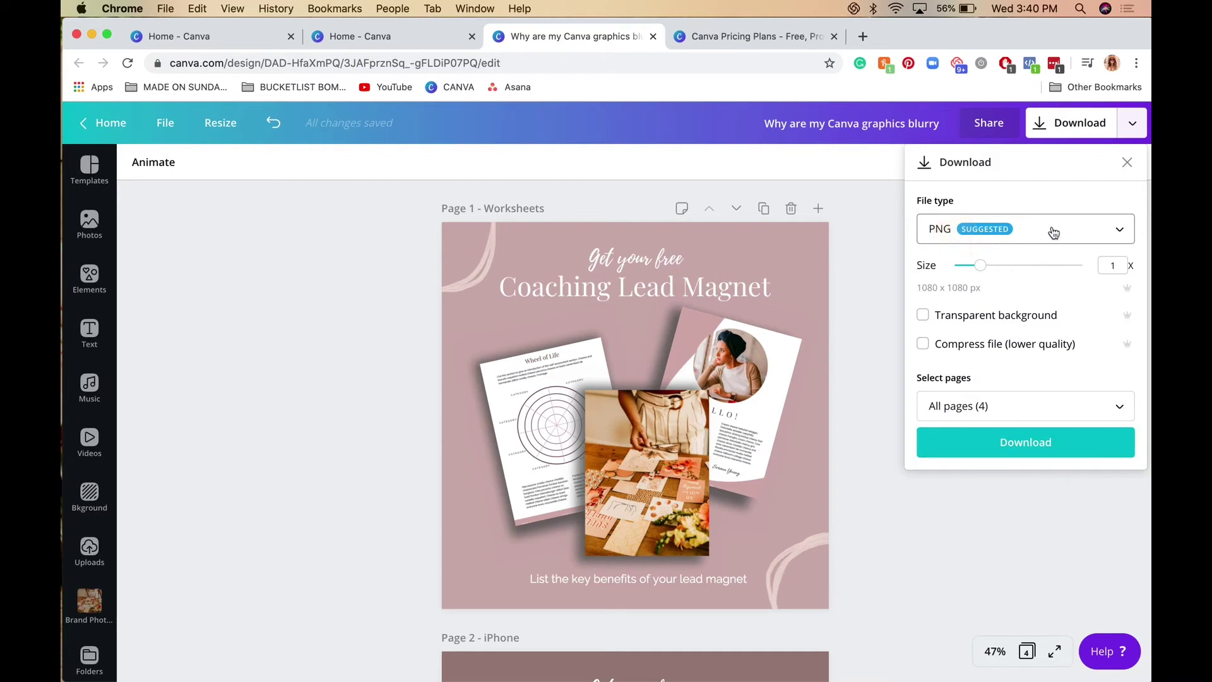
{"action": "left_click", "coordinate": [985, 407]}
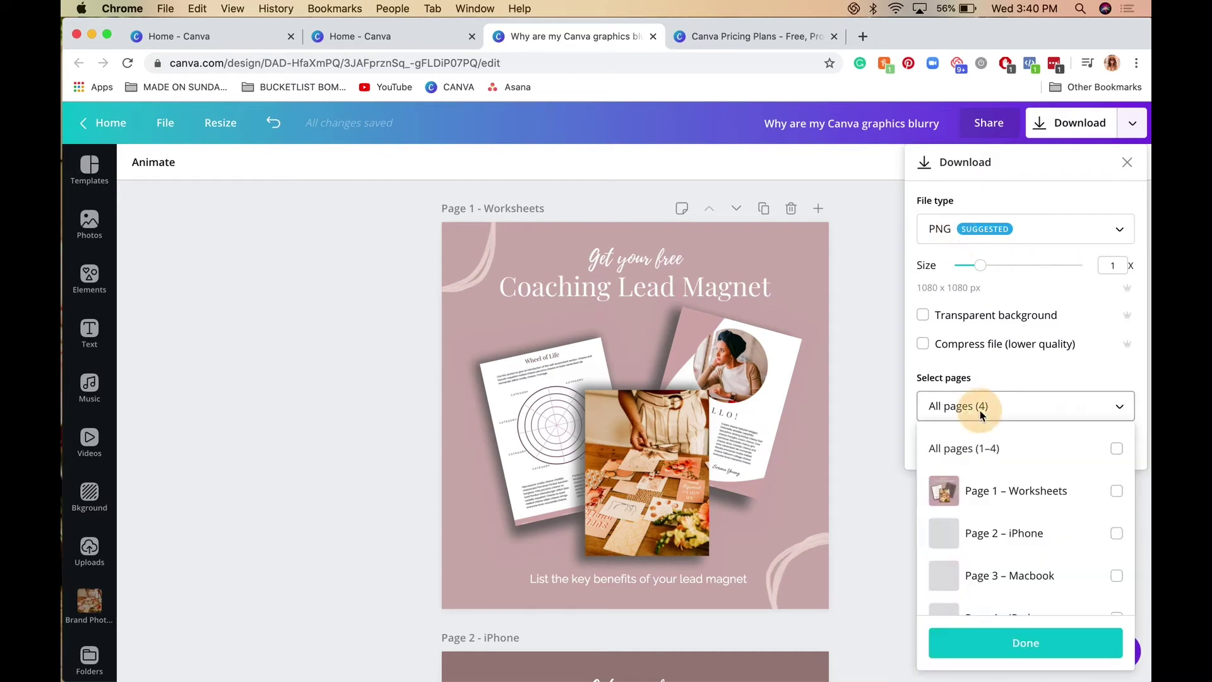
{"action": "left_click", "coordinate": [1008, 496]}
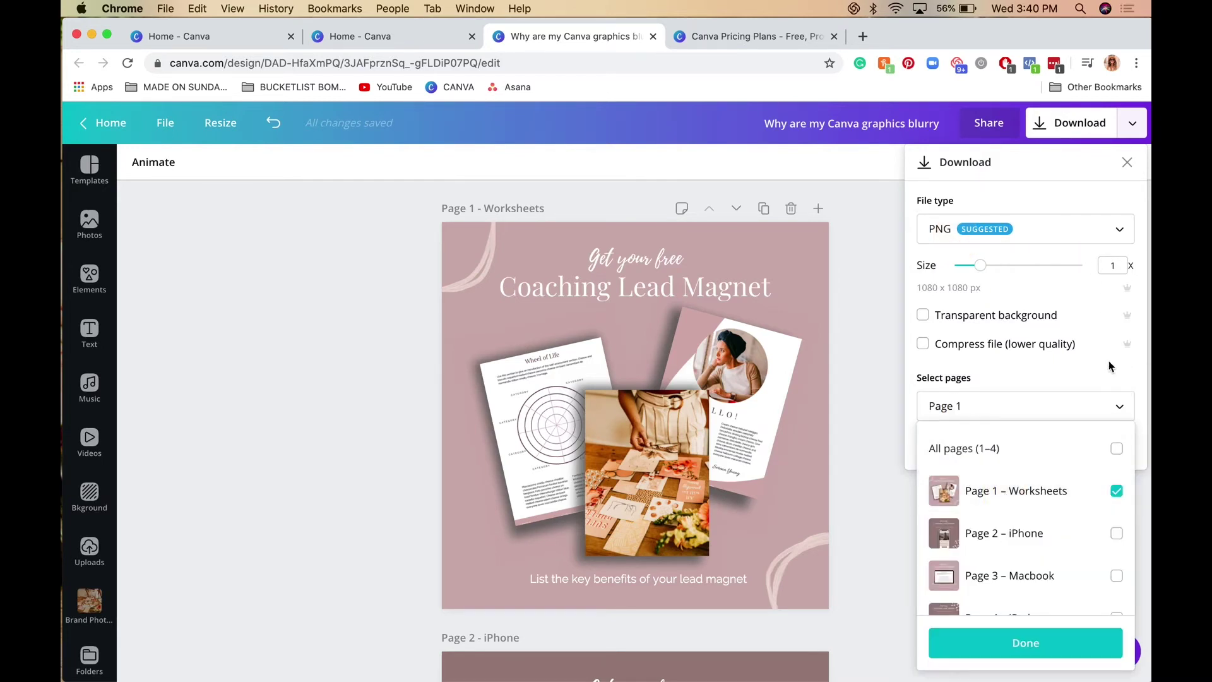
{"action": "left_click", "coordinate": [1094, 375]}
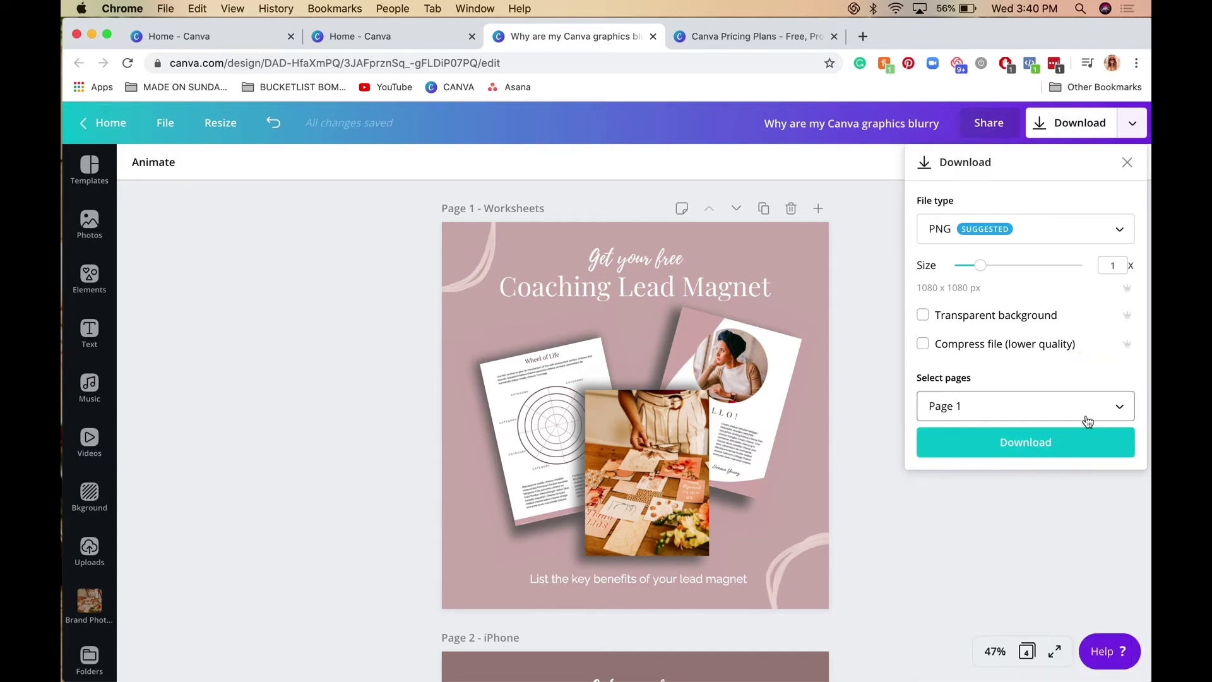
{"action": "left_click", "coordinate": [943, 503]}
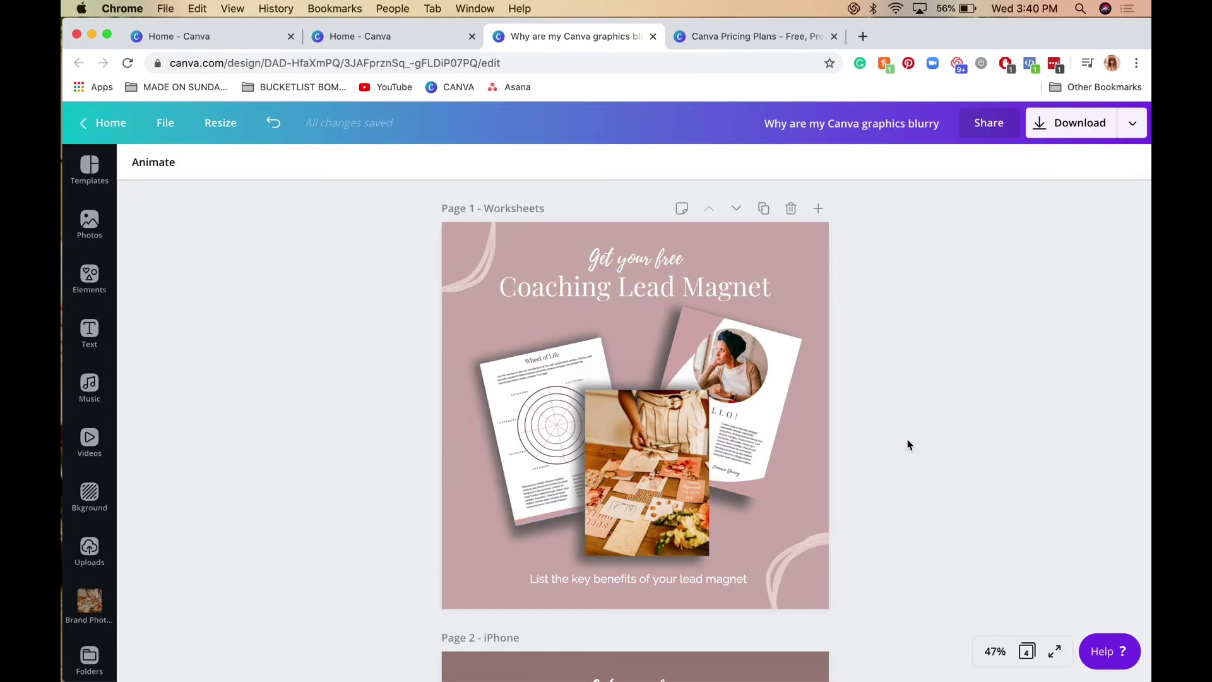
{"action": "left_click", "coordinate": [1096, 125]}
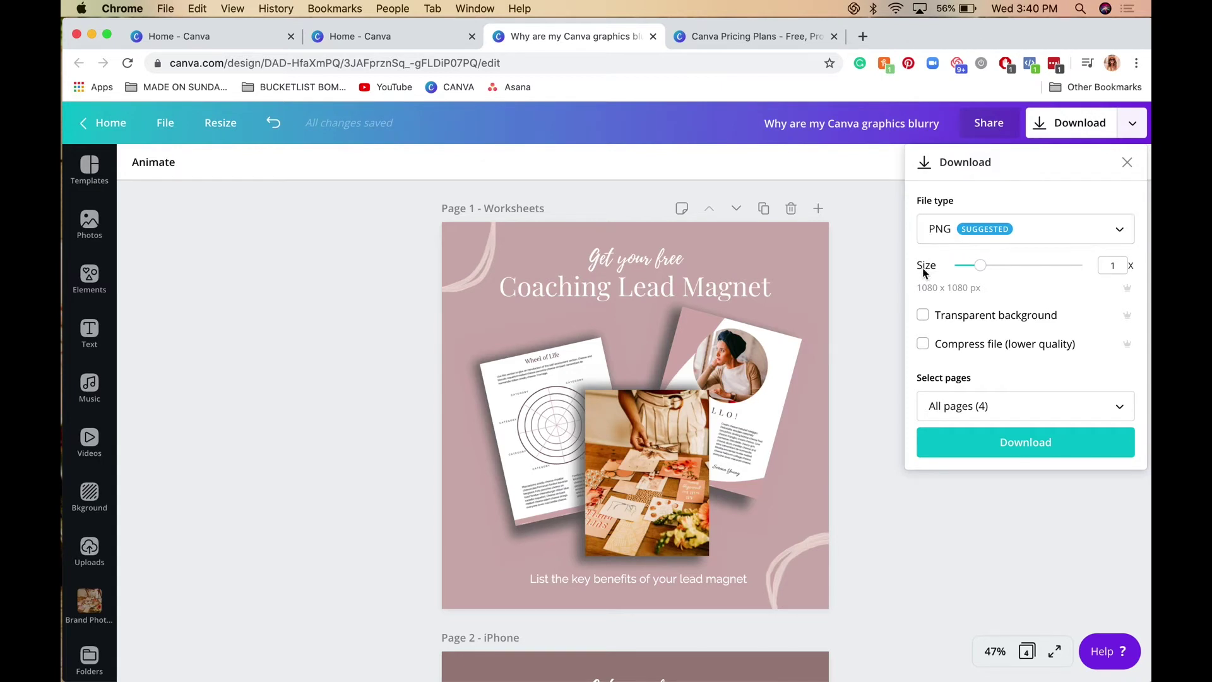
{"action": "left_click", "coordinate": [983, 269]}
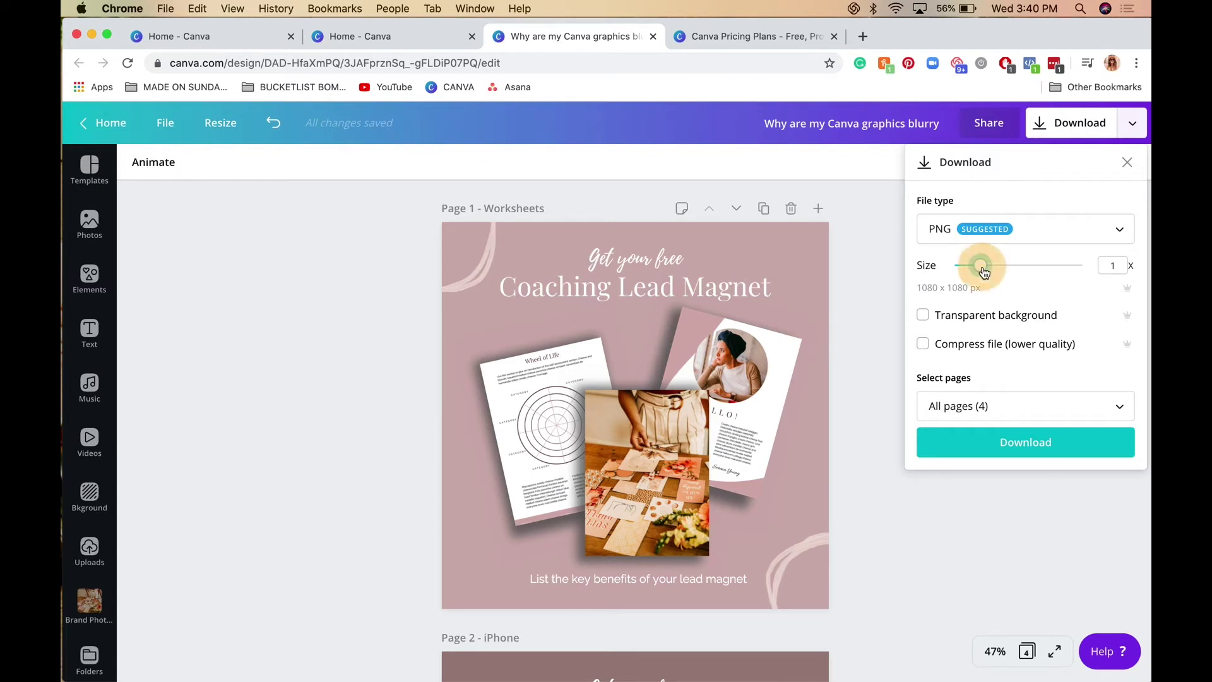
{"action": "left_click_drag", "start_coordinate": [987, 273], "coordinate": [998, 273]}
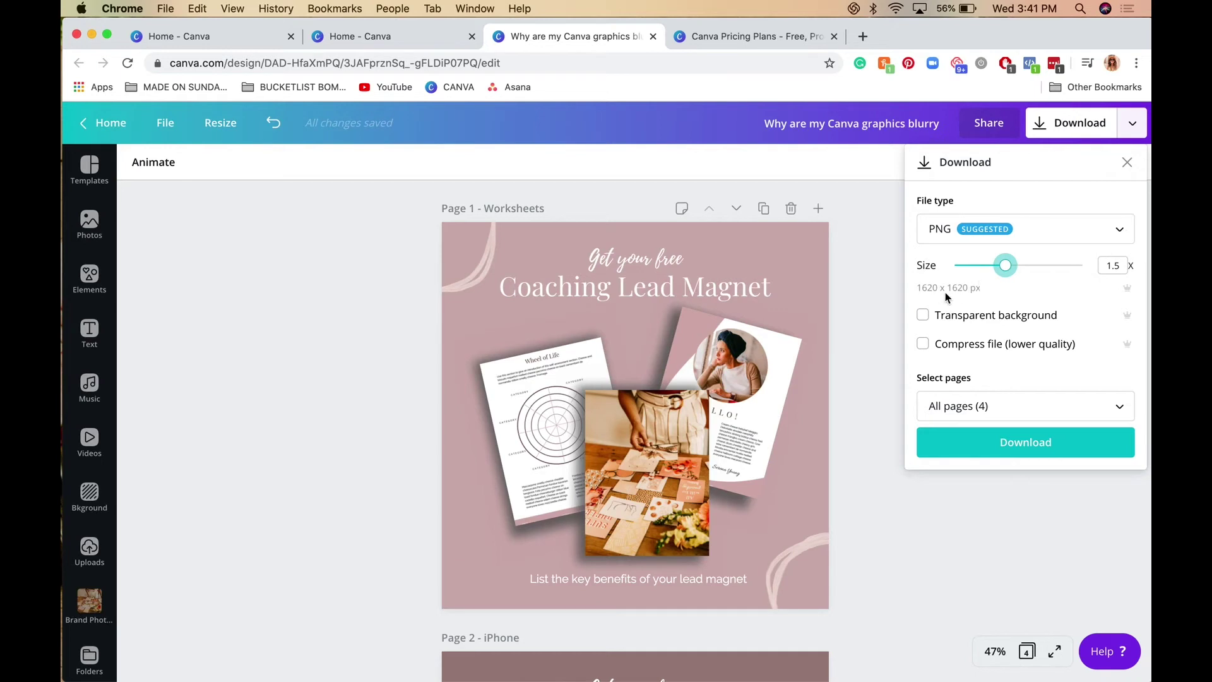
{"action": "left_click_drag", "start_coordinate": [1006, 265], "coordinate": [1027, 271]}
{"action": "mouse_move", "coordinate": [1027, 271]}
{"action": "left_mouse_down"}
{"action": "mouse_move", "coordinate": [1010, 272]}
{"action": "mouse_move", "coordinate": [1031, 272]}
{"action": "left_mouse_up"}
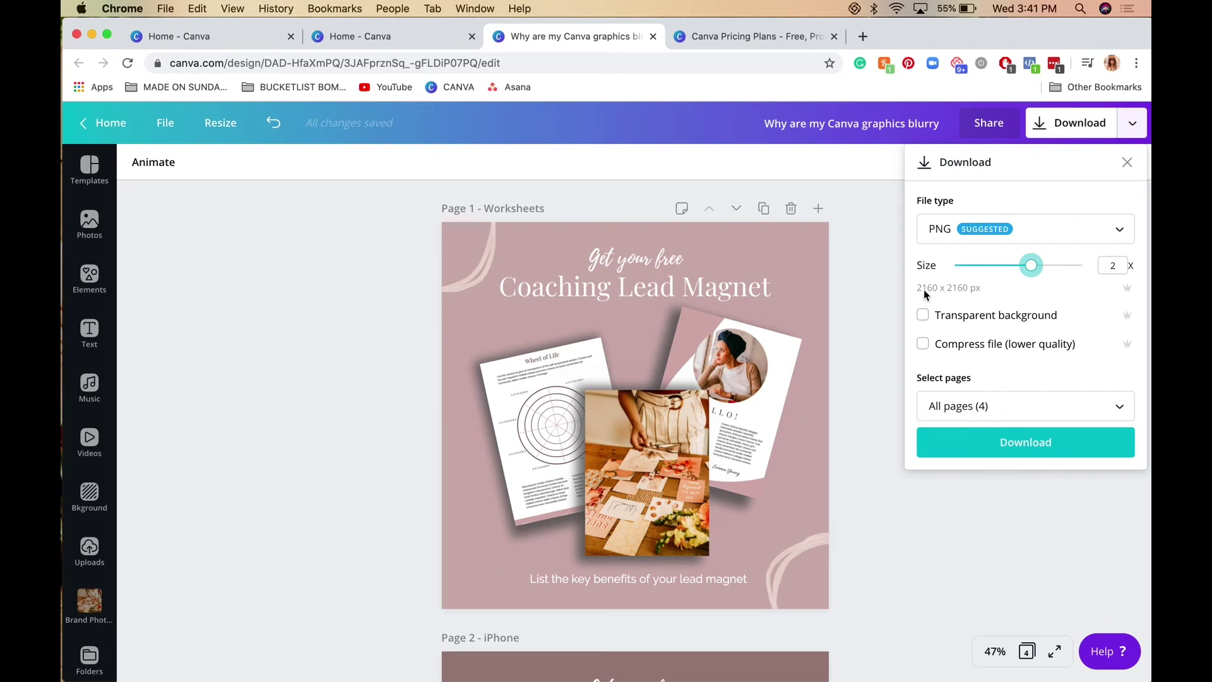
{"action": "left_click_drag", "start_coordinate": [1029, 265], "coordinate": [1010, 265]}
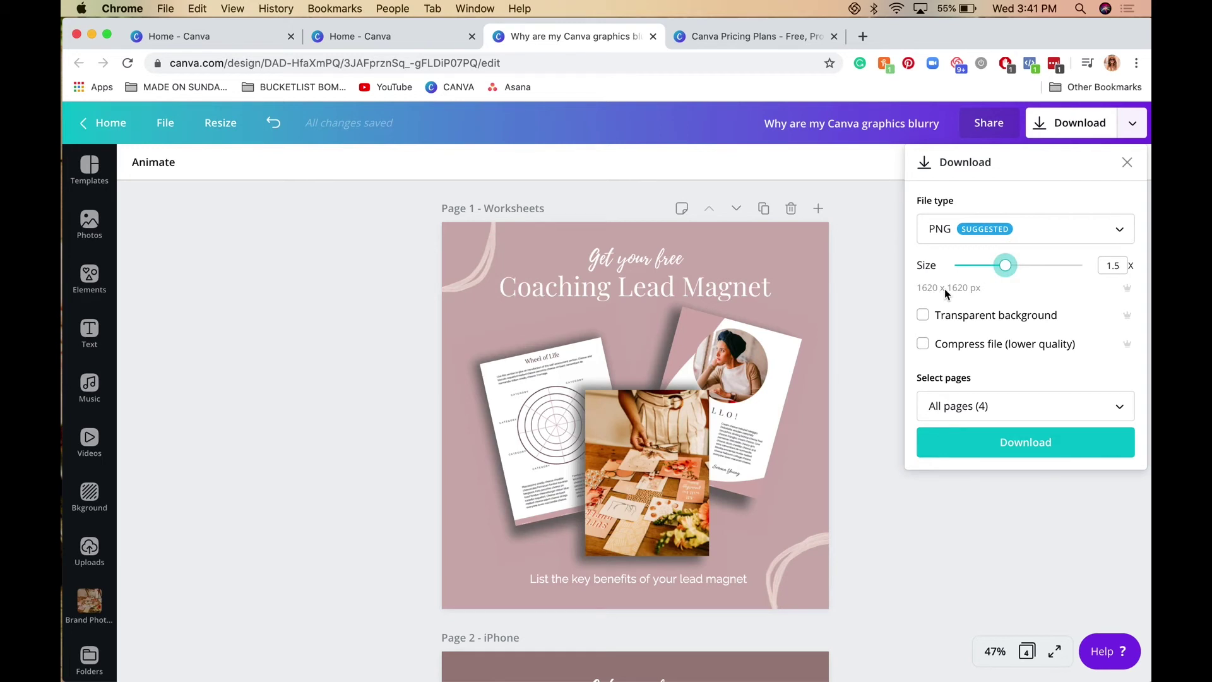
{"action": "left_click_drag", "start_coordinate": [1007, 272], "coordinate": [1025, 271]}
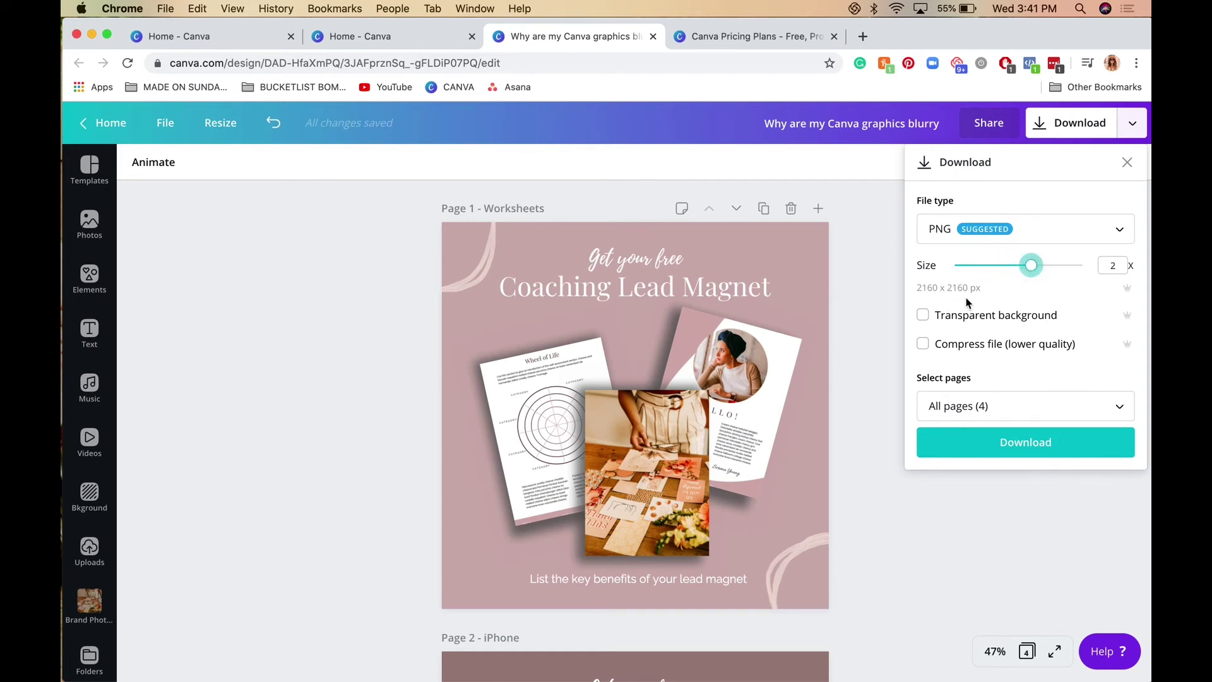
{"action": "left_click", "coordinate": [316, 282]}
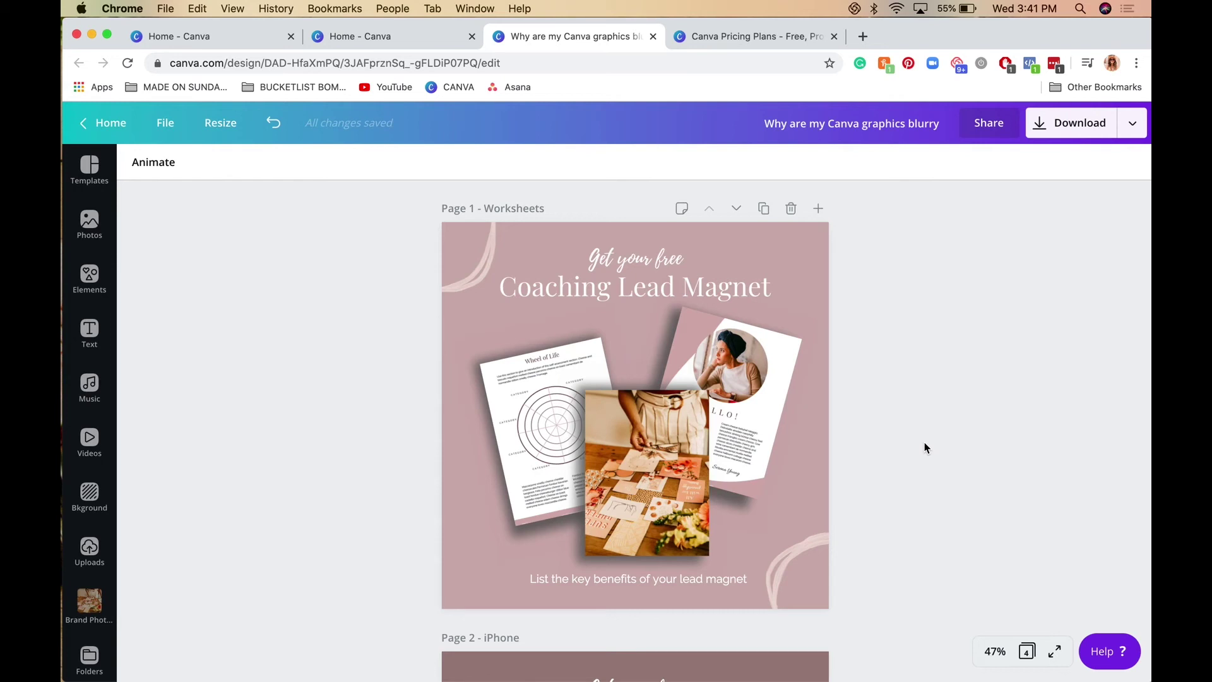
{"action": "left_click", "coordinate": [1071, 125]}
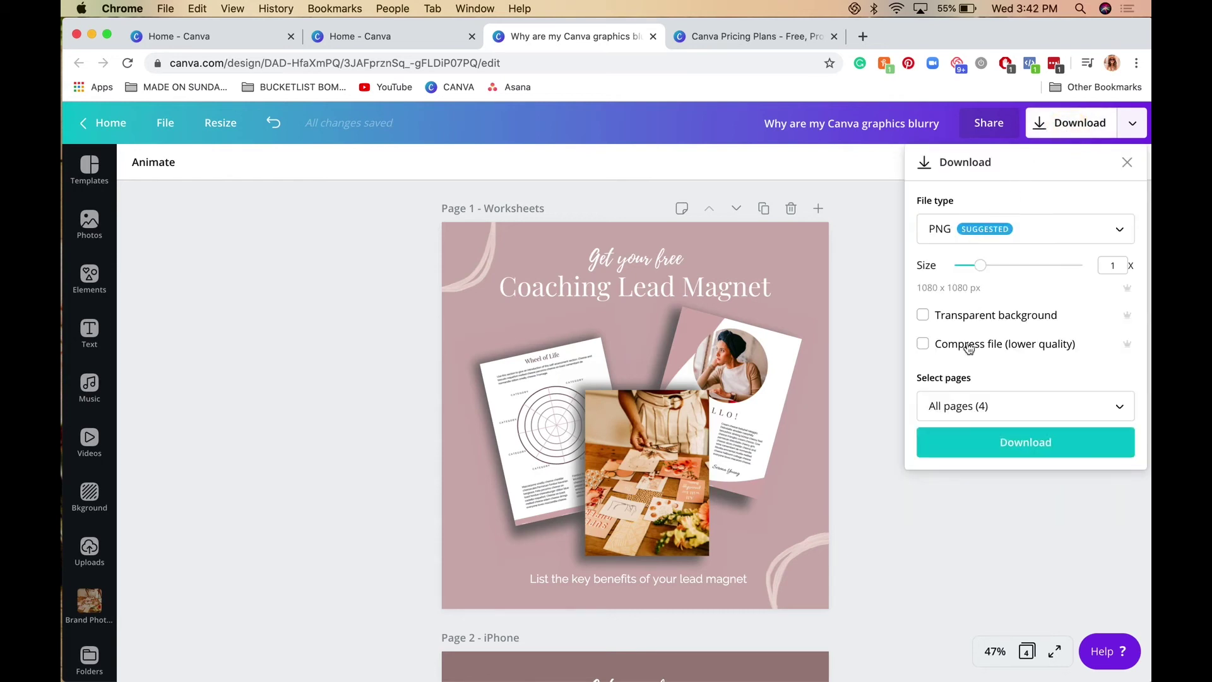
{"action": "left_click", "coordinate": [864, 381]}
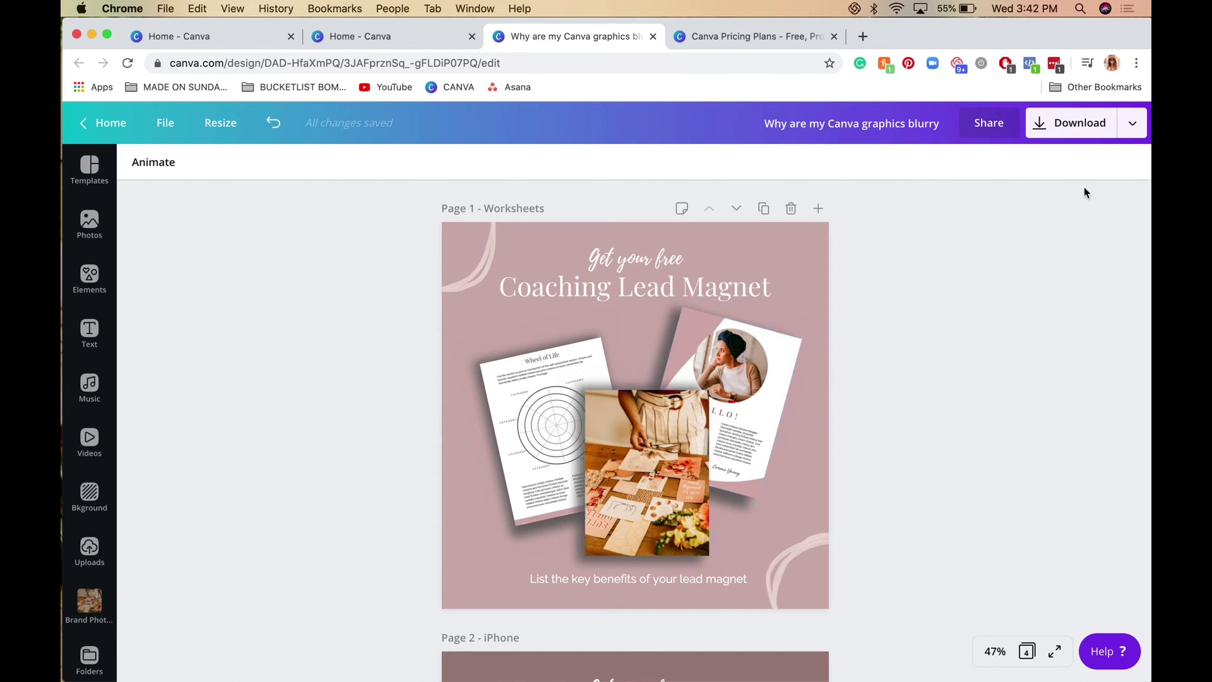
{"action": "left_click", "coordinate": [1087, 142]}
{"action": "left_click", "coordinate": [876, 290]}
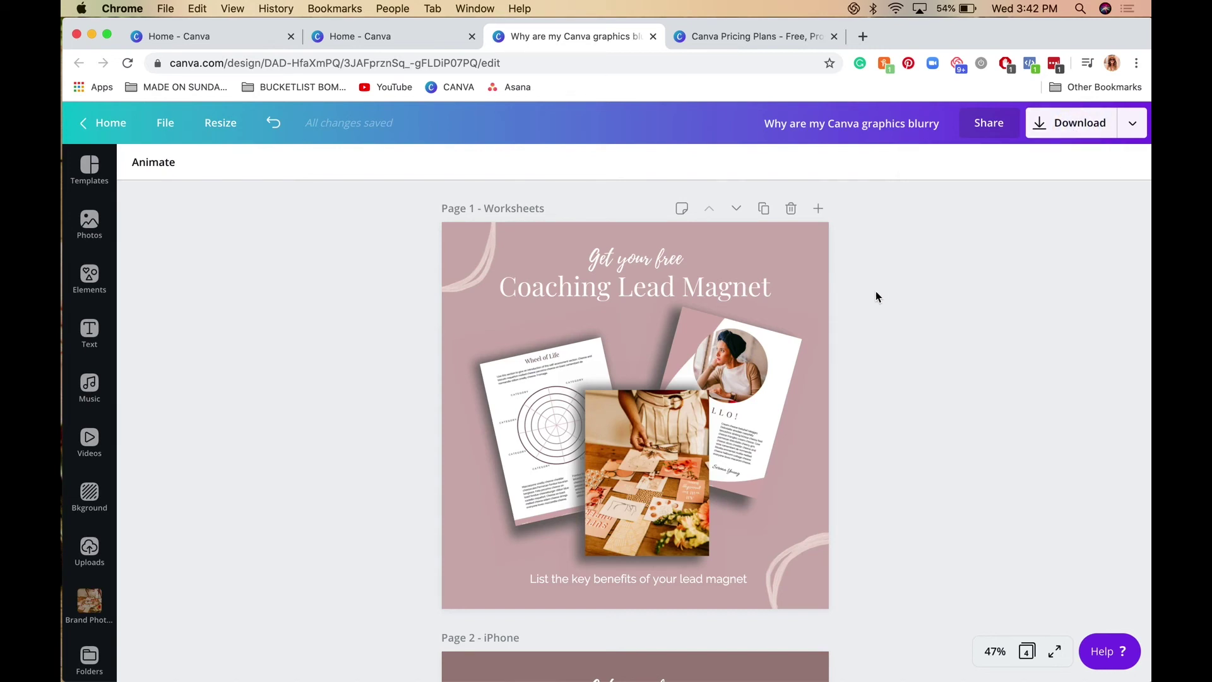